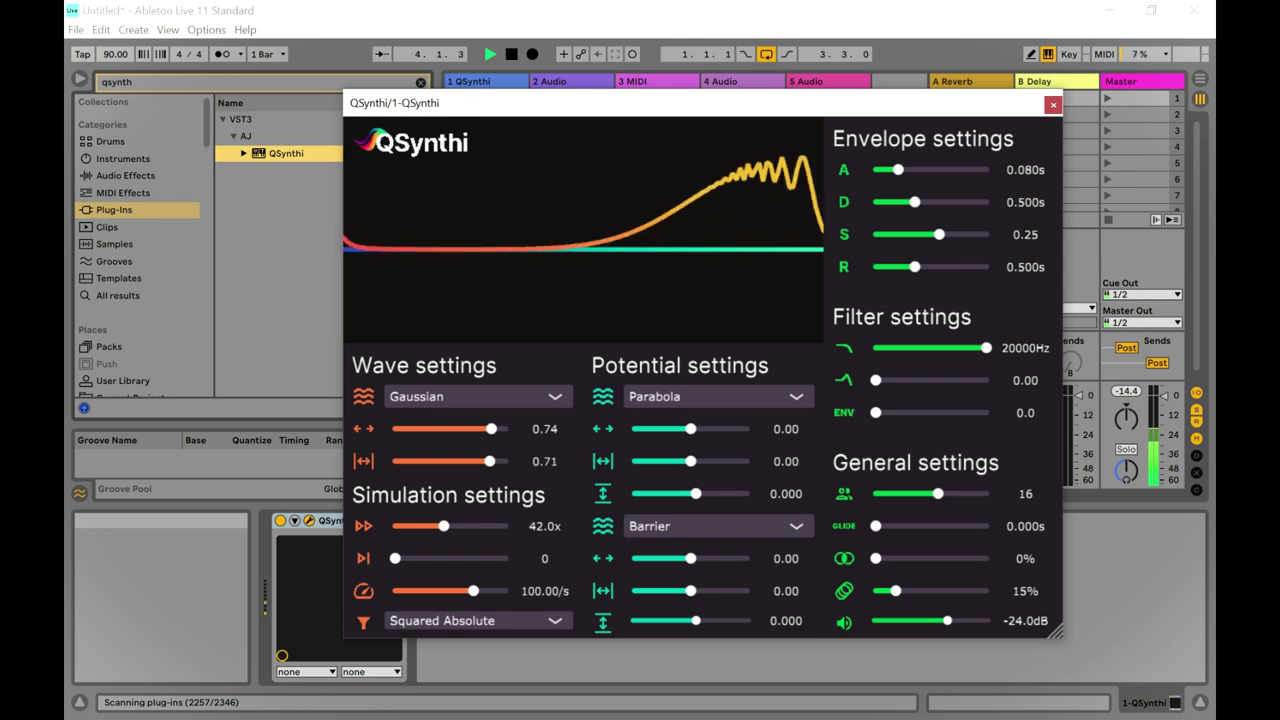
Lower the Gaussian wave's horizontal offset to 0.15 and further, and set the simulation output to Imaginary Value.
drag(491, 429, 461, 429)
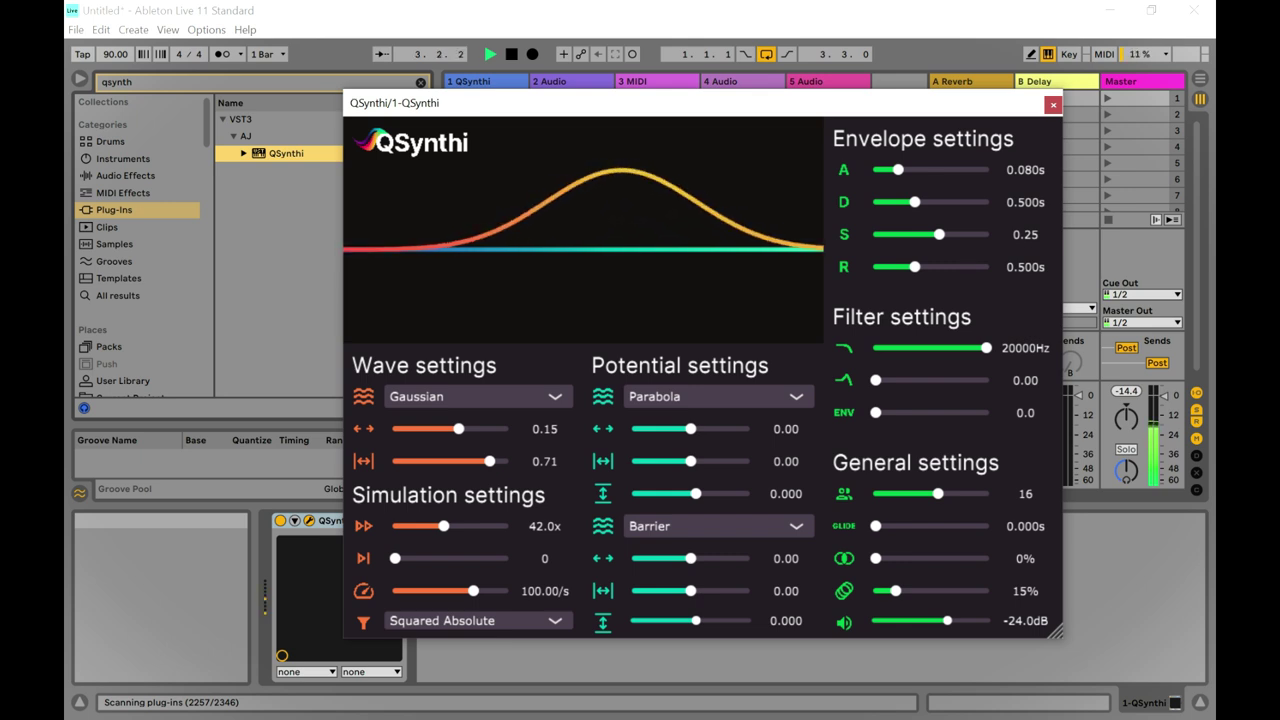
drag(455, 428, 427, 428)
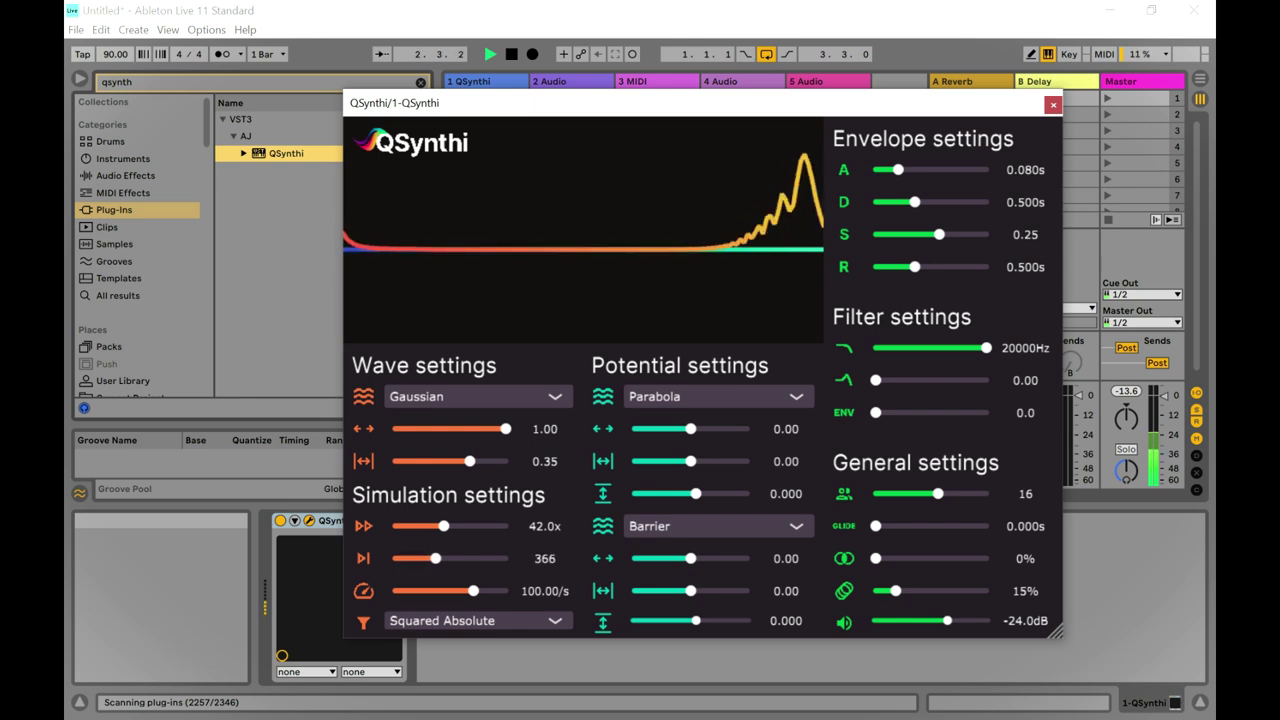
click(478, 620)
click(438, 655)
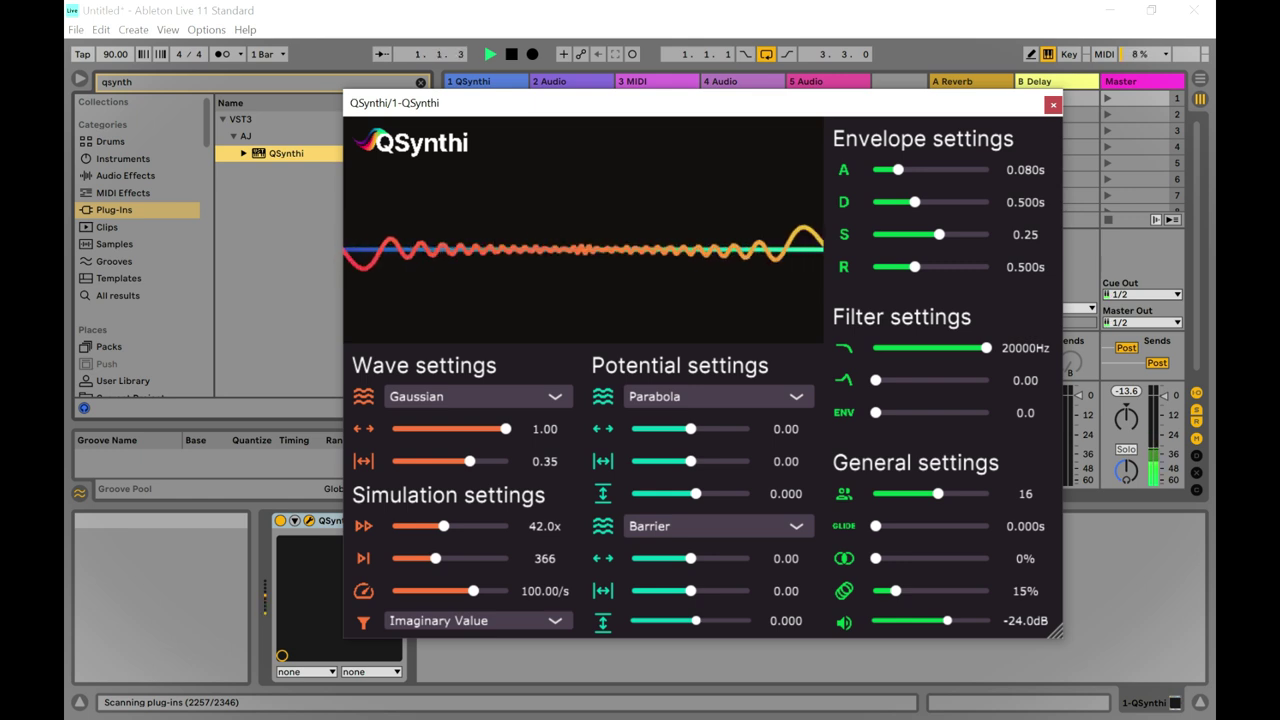
Try the Sine, Cosine, Parabola and Barrier wave shapes one after another.
click(478, 396)
click(420, 443)
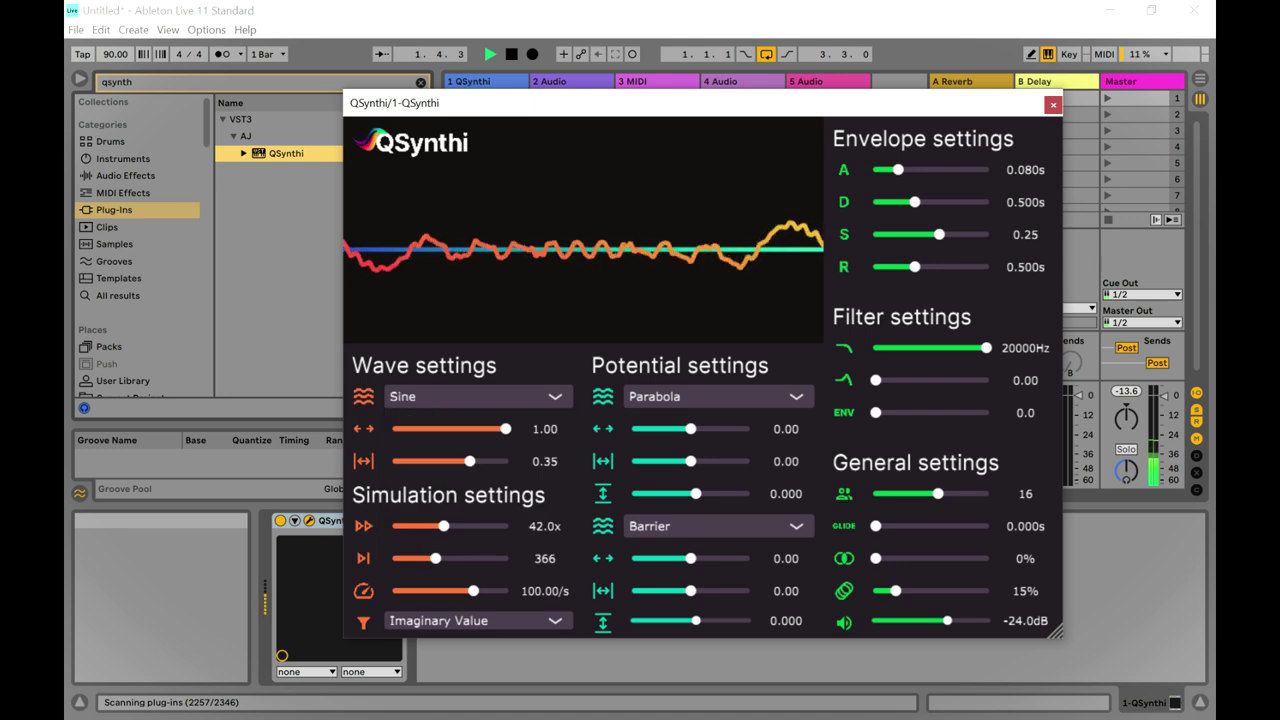
click(478, 396)
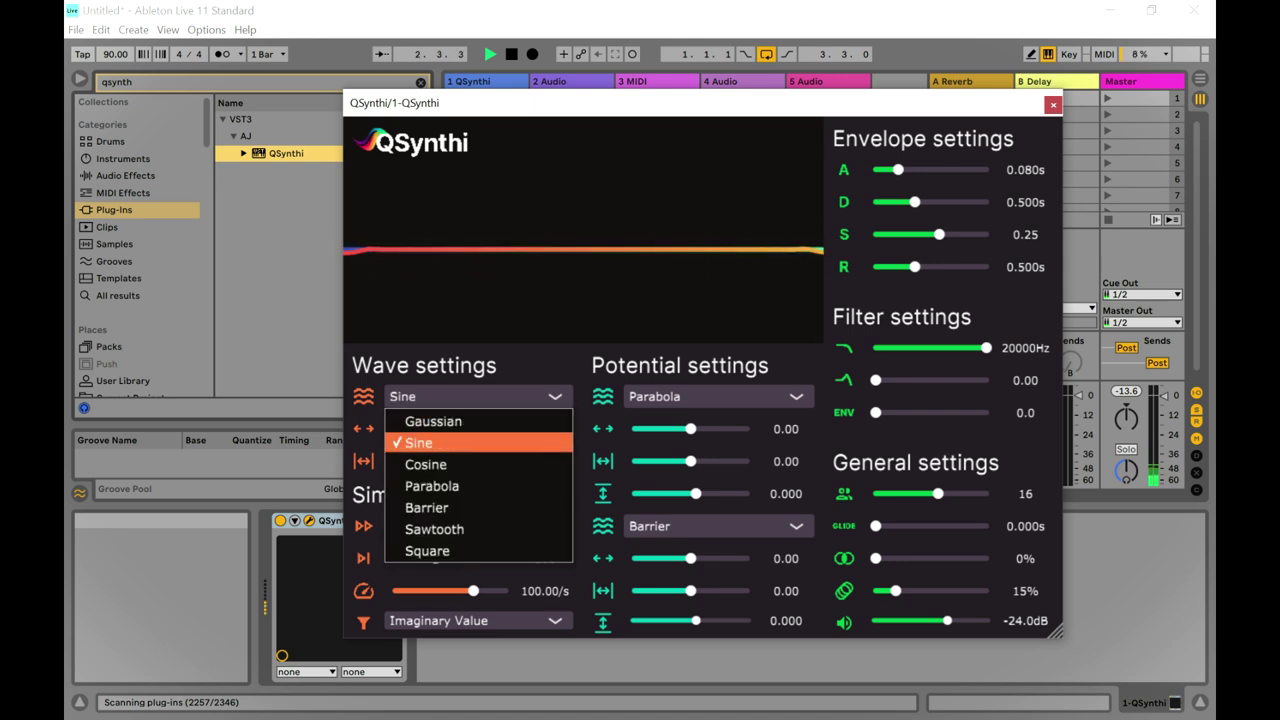
click(420, 465)
click(478, 396)
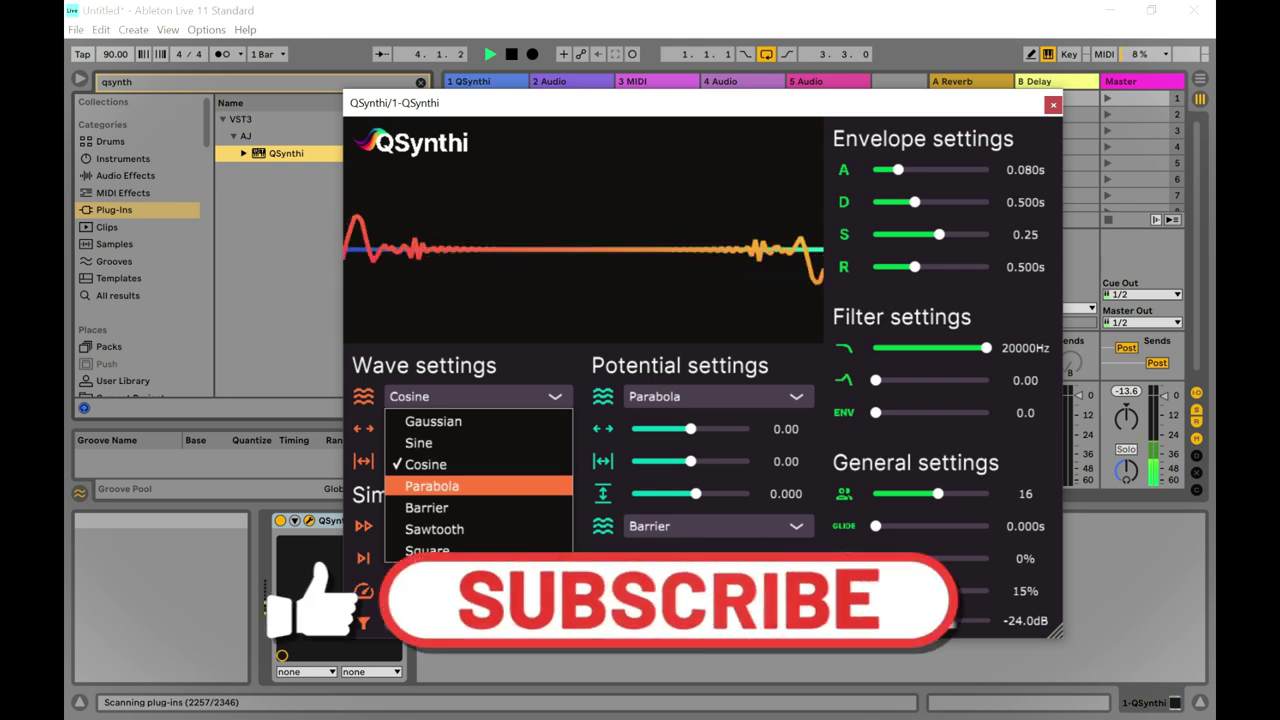
click(432, 486)
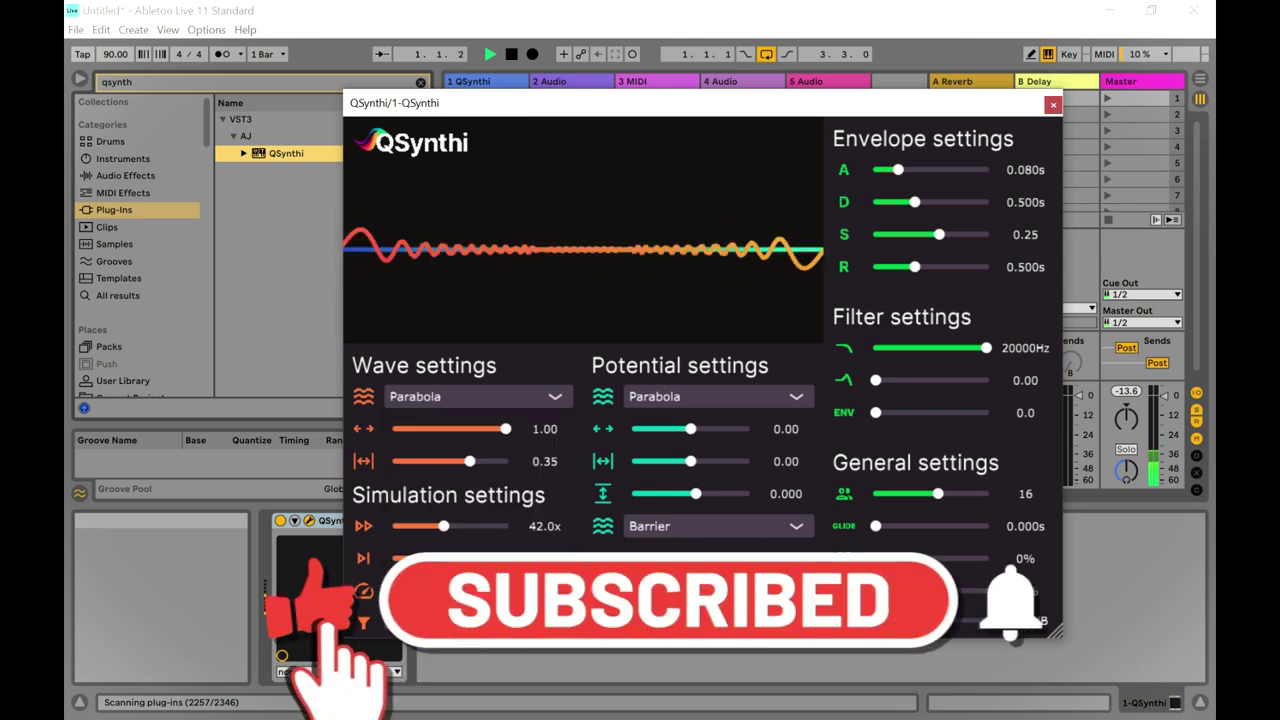
click(478, 396)
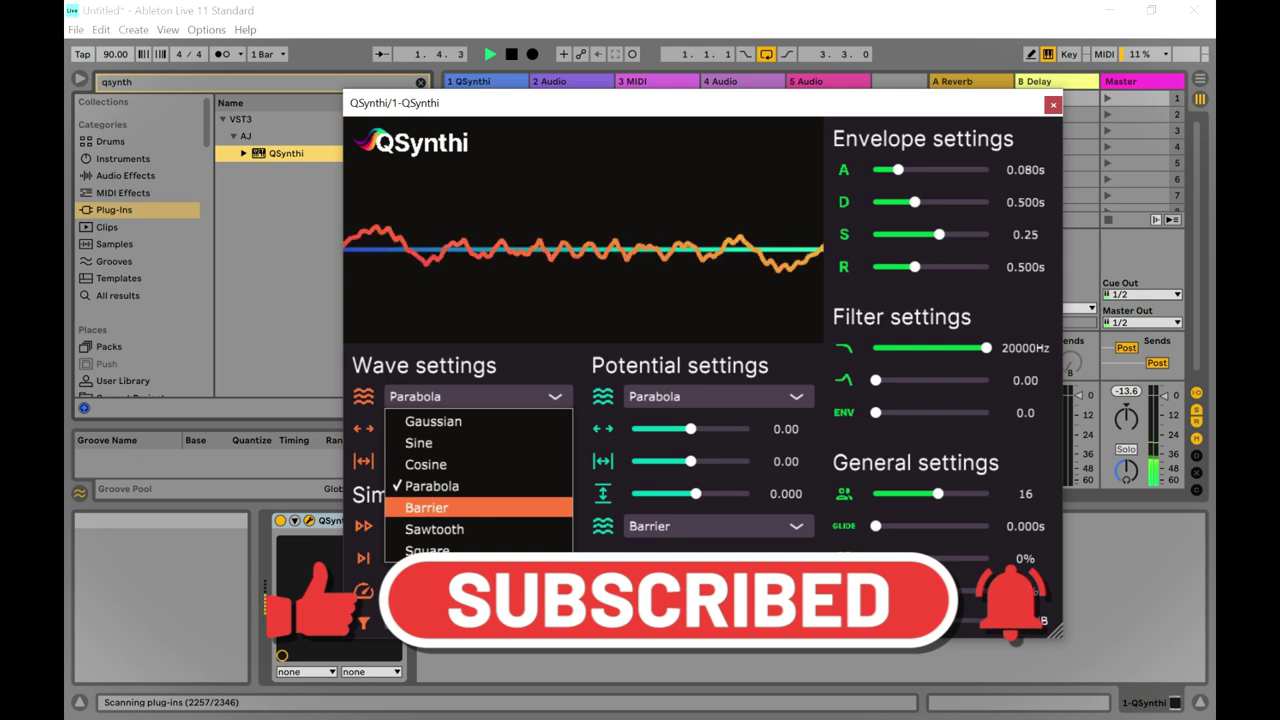
click(440, 507)
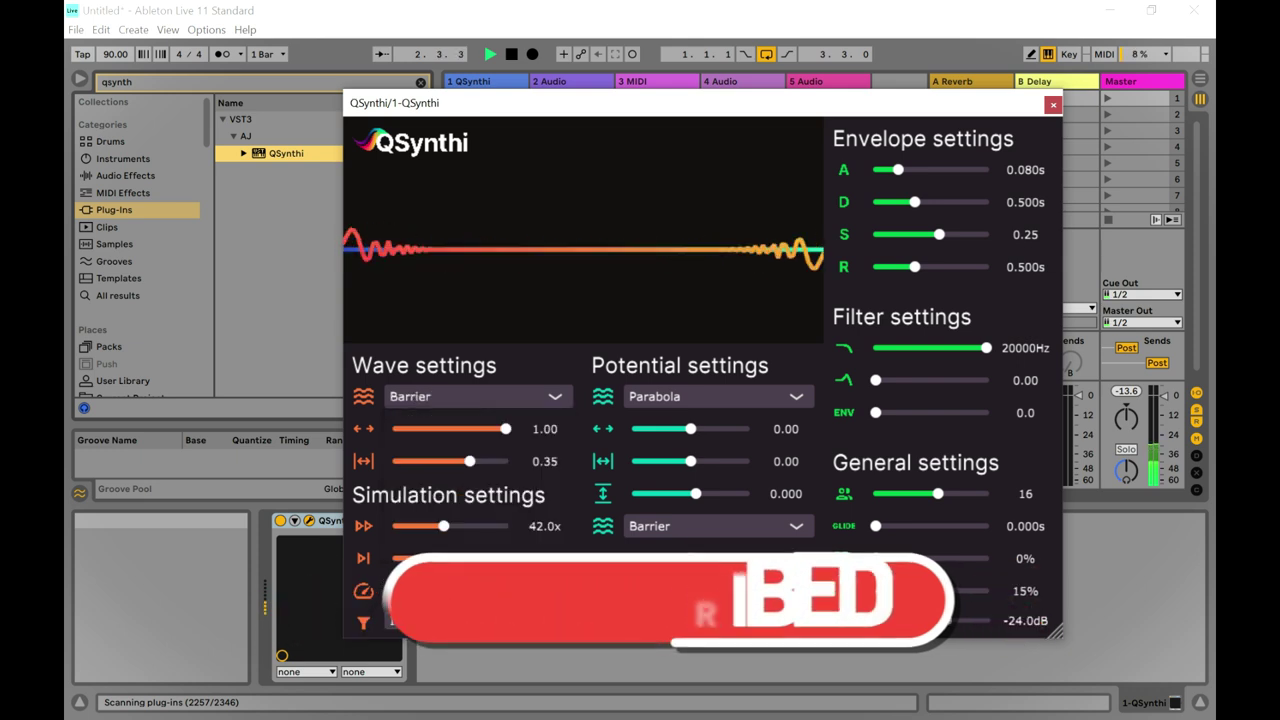
click(478, 396)
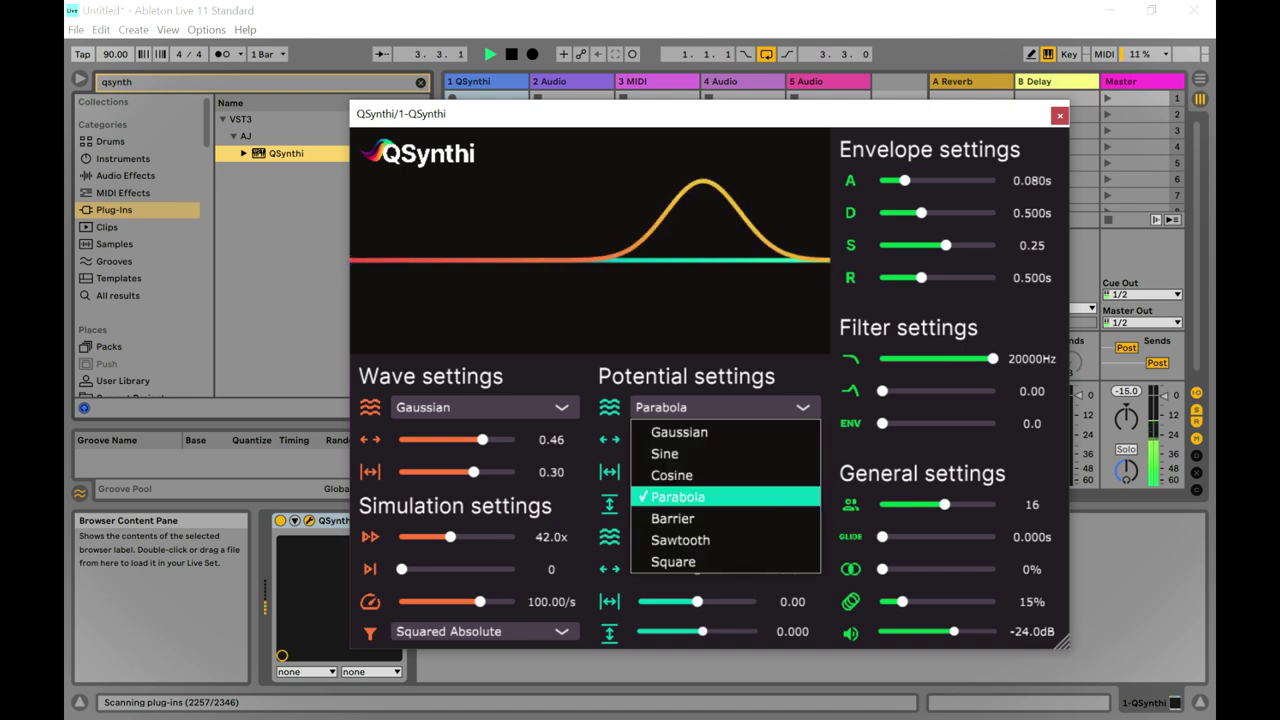
Try Sine and Cosine as the shape of the first potential.
click(725, 453)
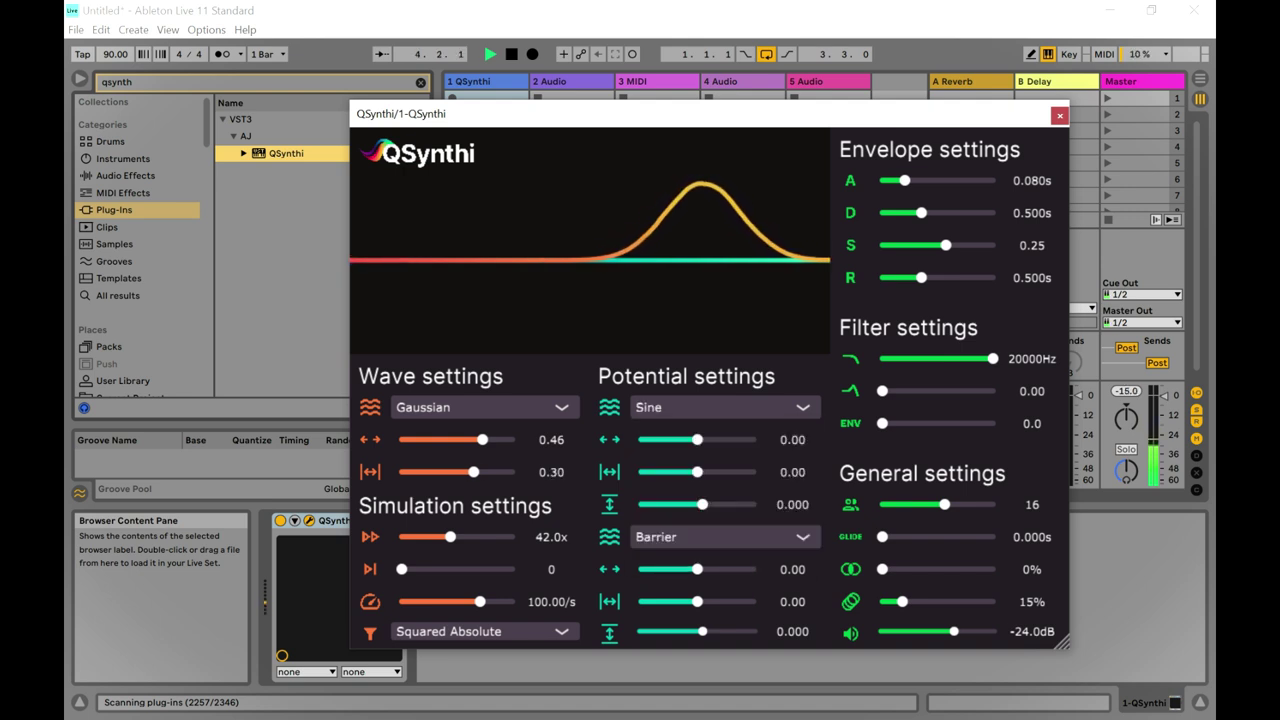
click(725, 407)
click(725, 474)
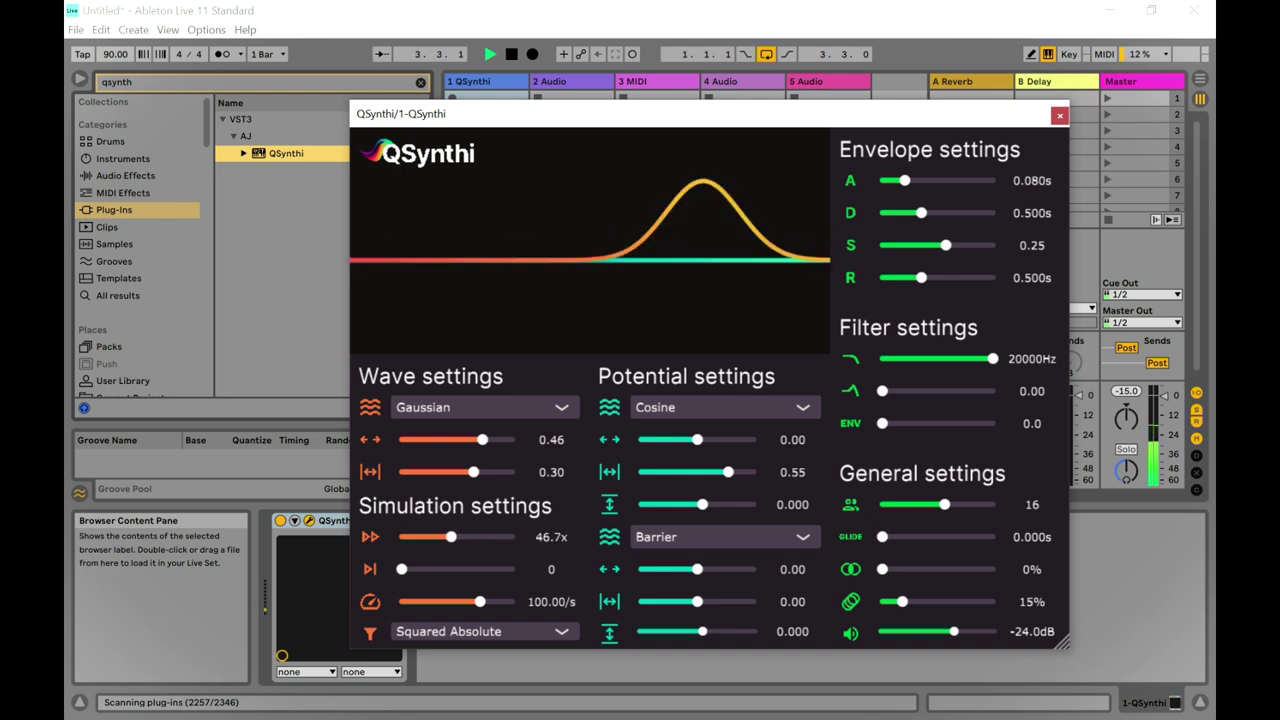
Set the simulation speed to about 2515.5x and the wave's width to 0.80.
drag(448, 537, 491, 537)
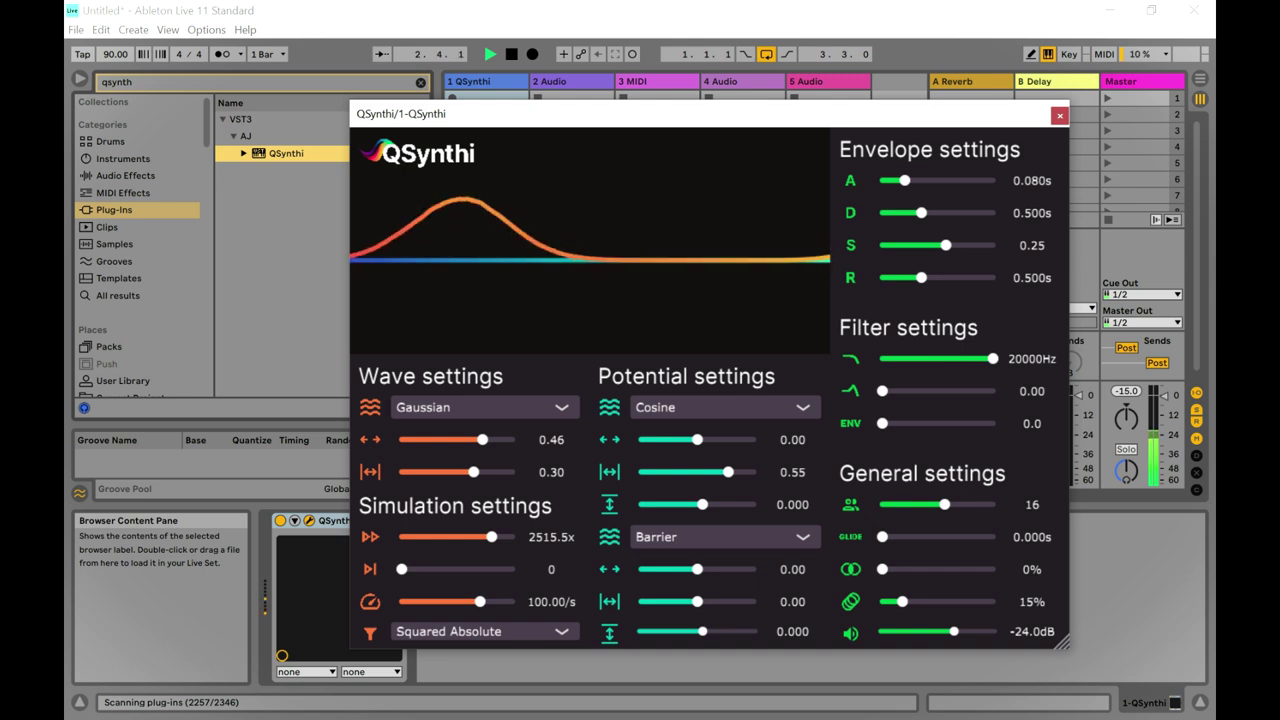
drag(499, 471, 501, 471)
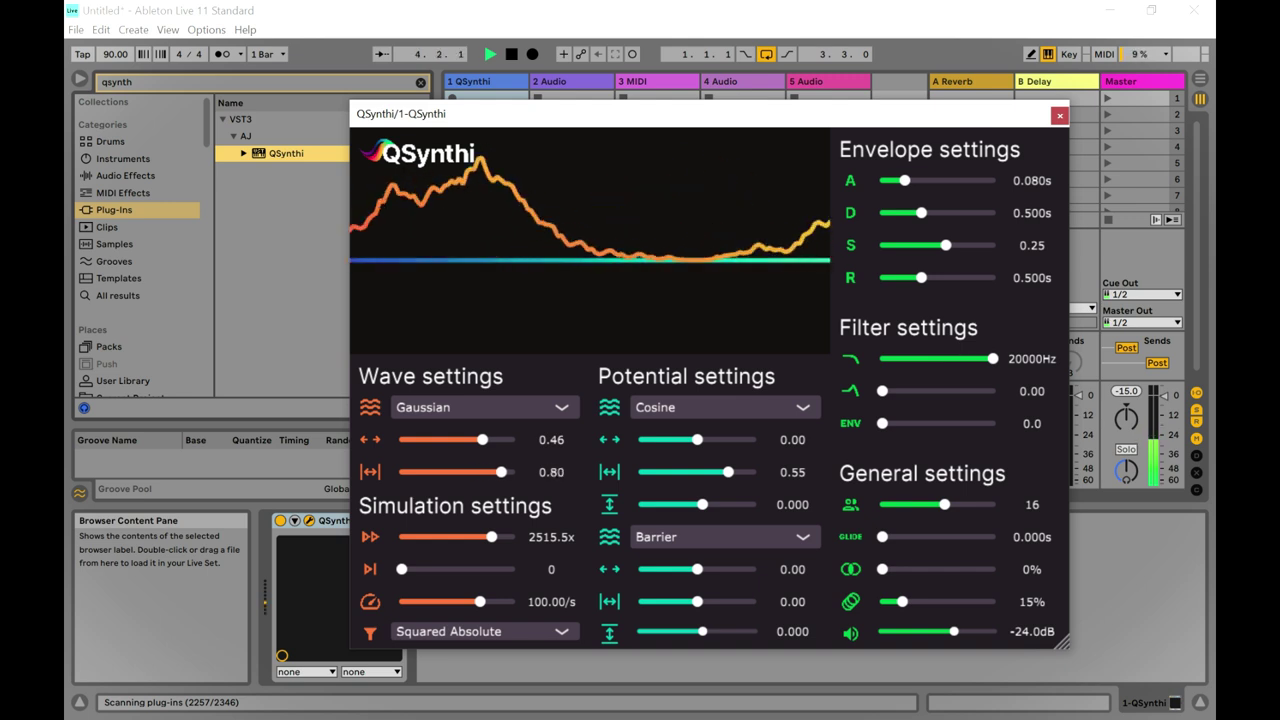
Set the first potential to Parabola and try Sine and Cosine as the wave shape.
click(725, 407)
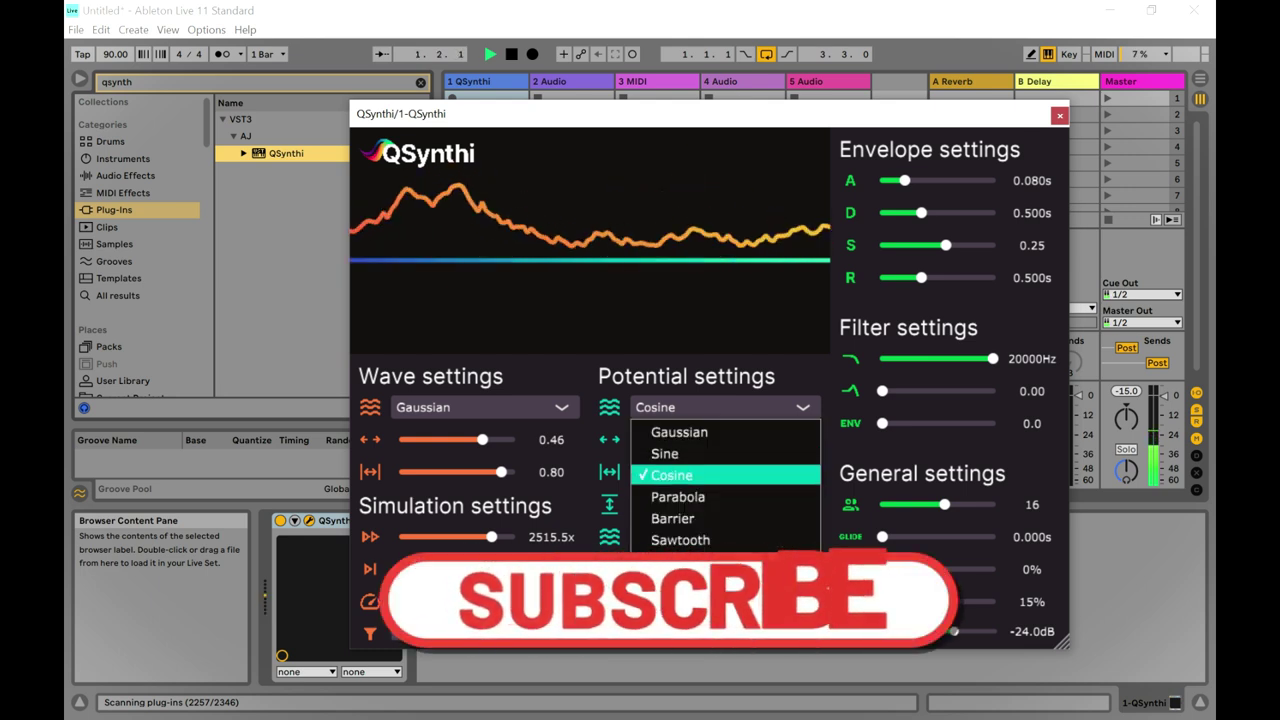
click(688, 494)
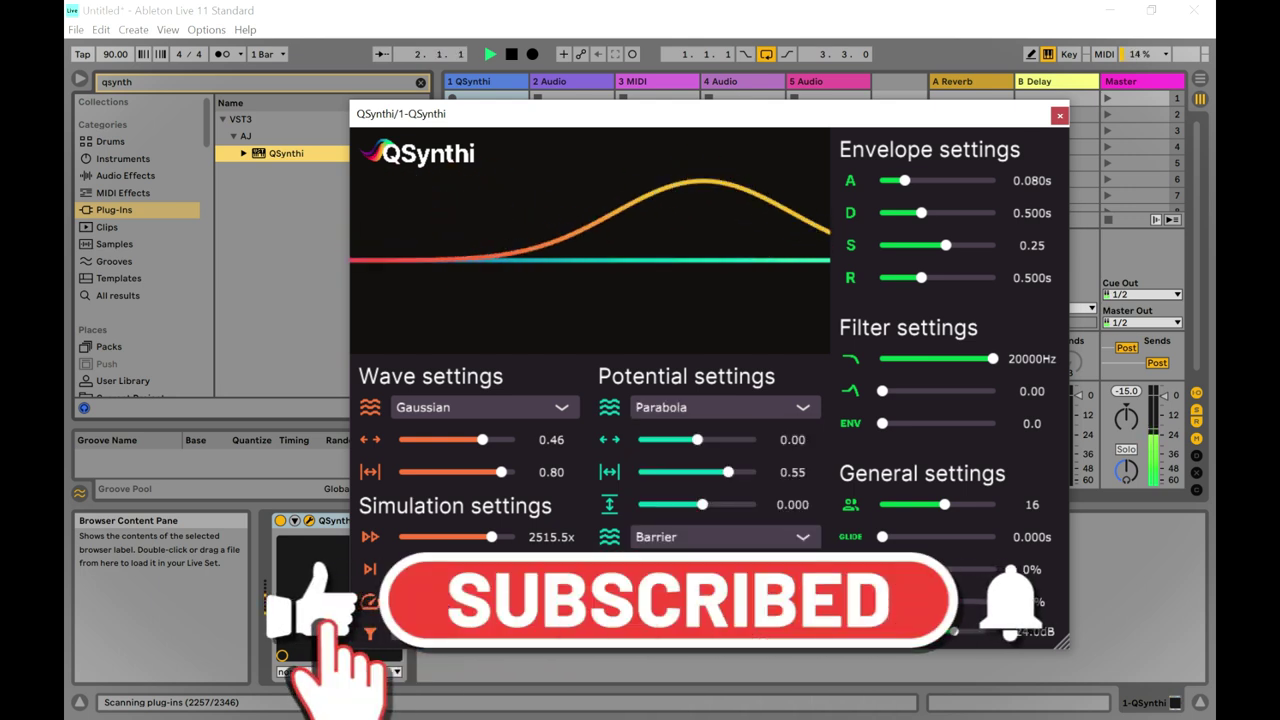
click(484, 407)
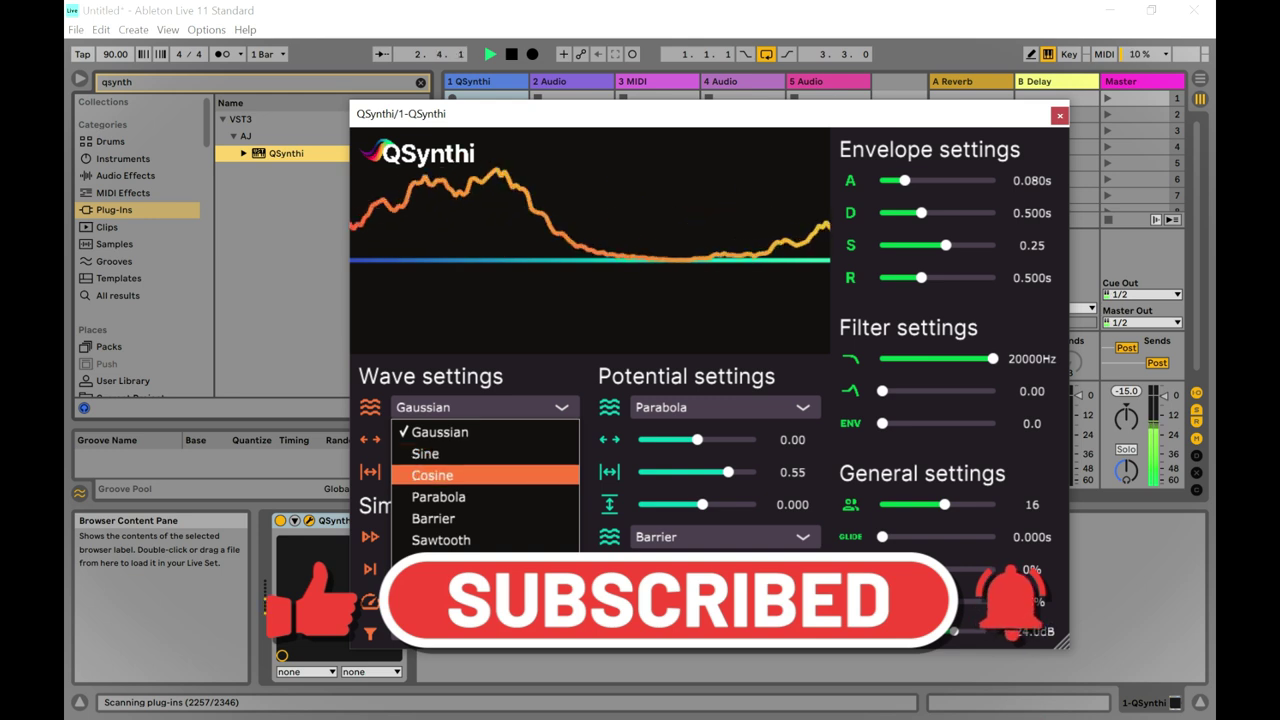
click(440, 453)
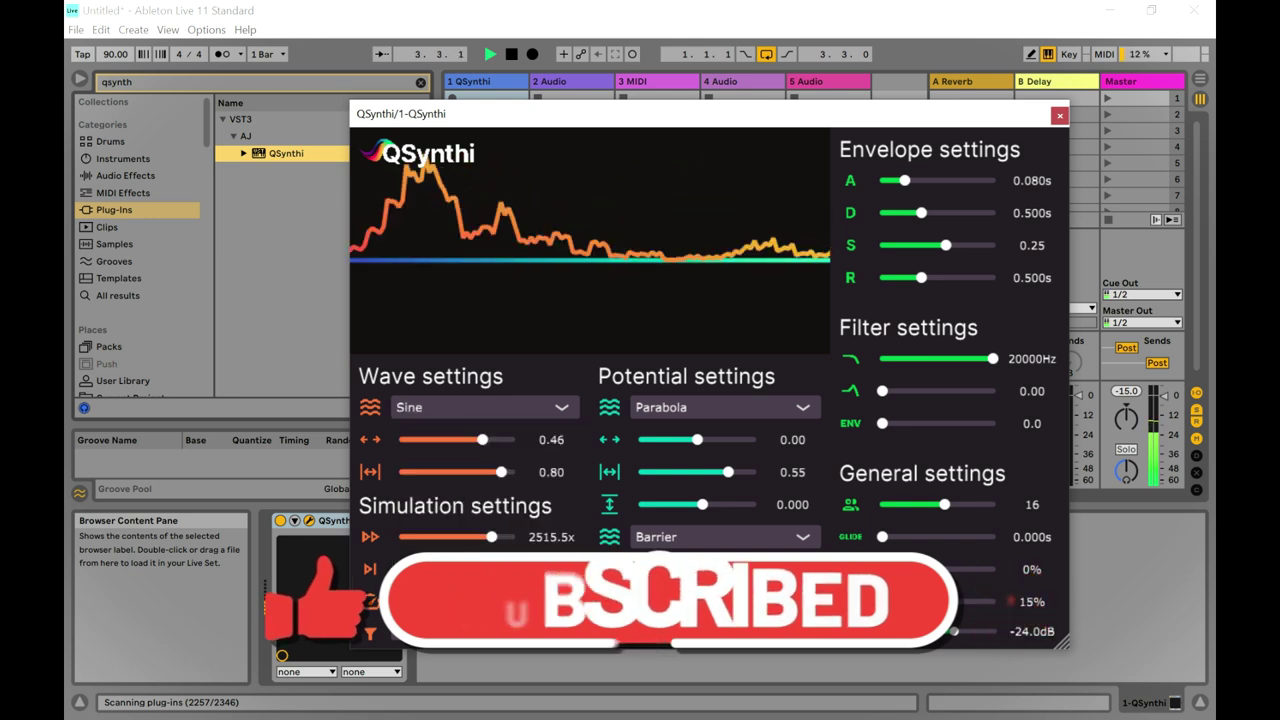
click(480, 407)
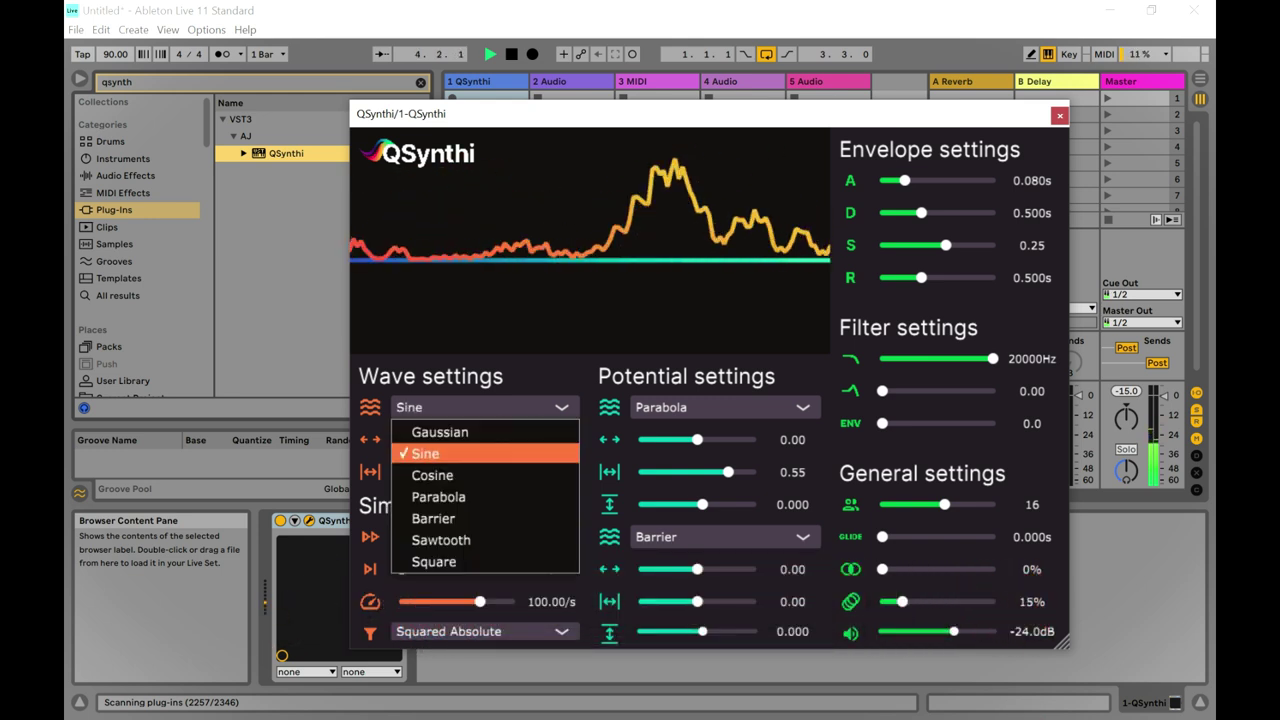
click(450, 475)
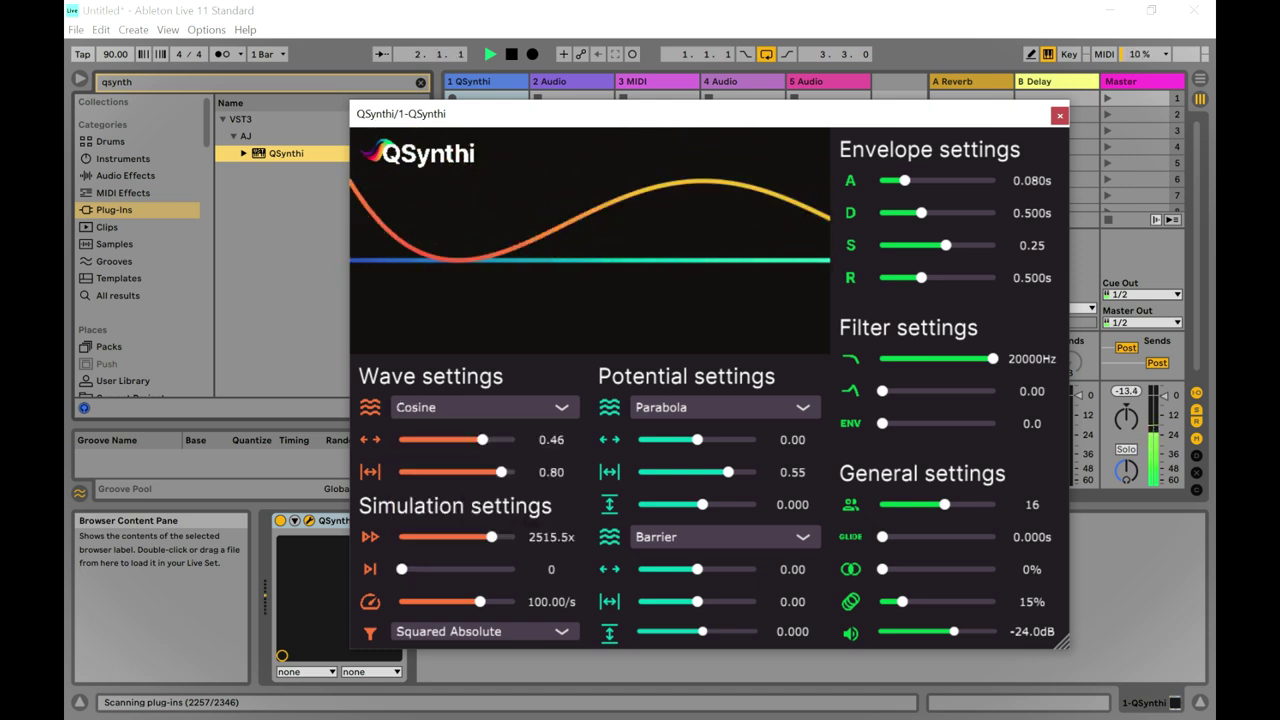
Set the second potential to Sawtooth, and give the first potential a width of 1.00 and an offset of about -0.87.
click(724, 537)
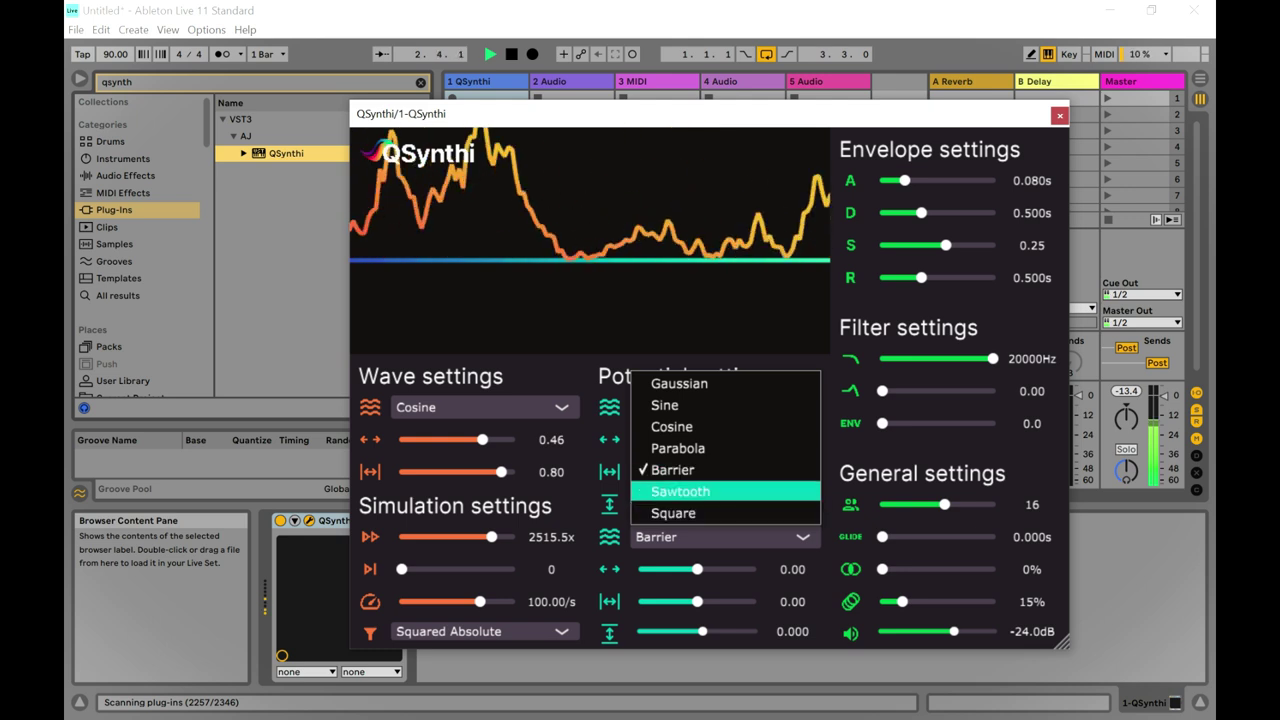
click(680, 491)
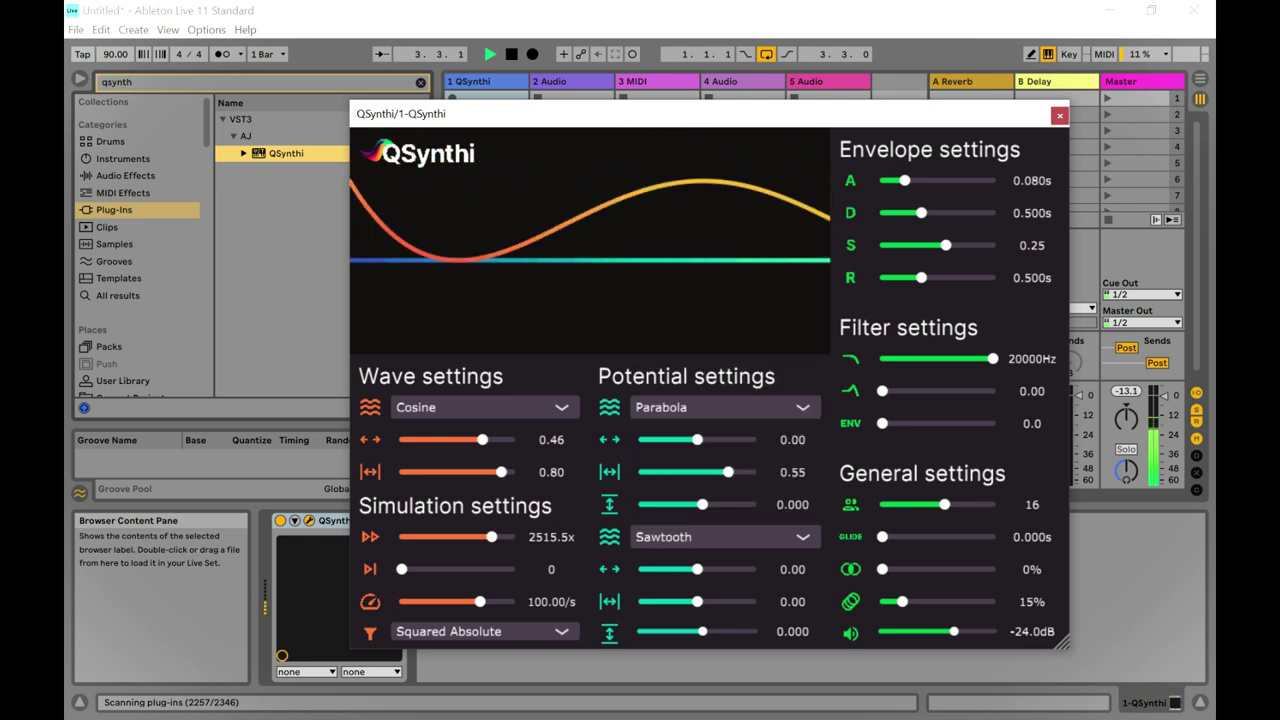
drag(728, 472, 645, 439)
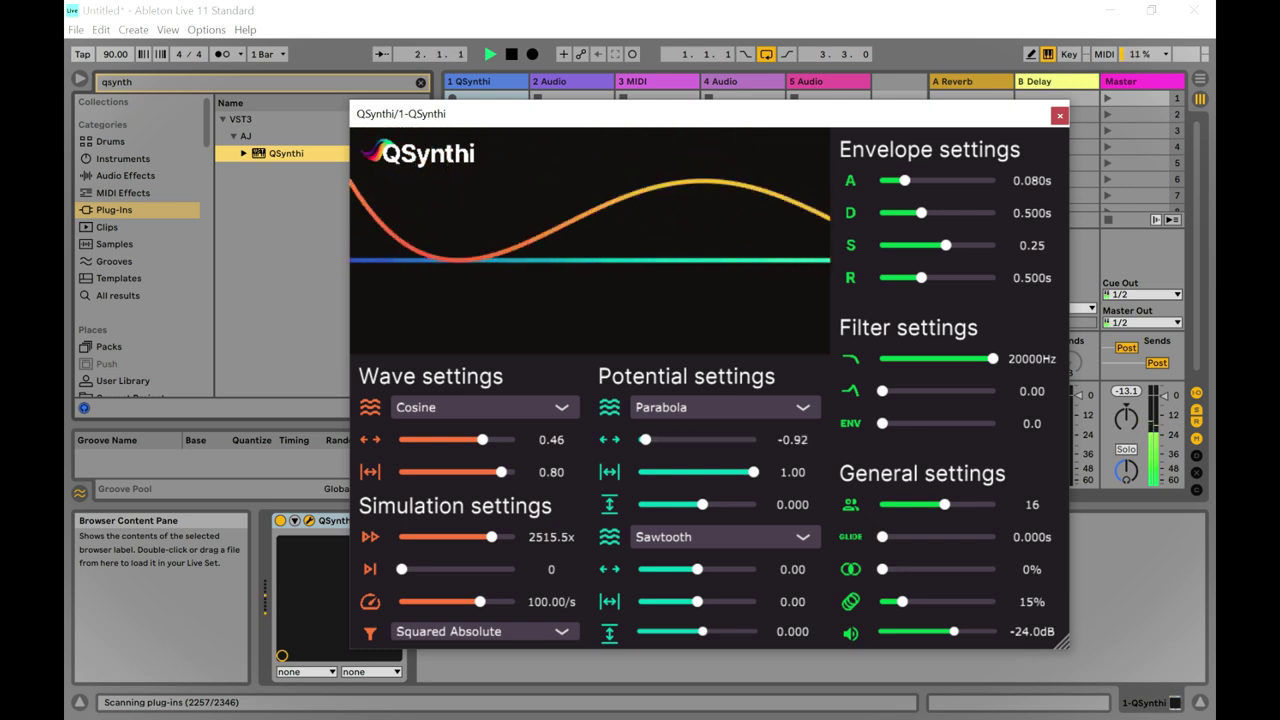
Set the simulation's start step to 650 and its output to Imaginary Value.
drag(401, 569, 473, 569)
click(480, 631)
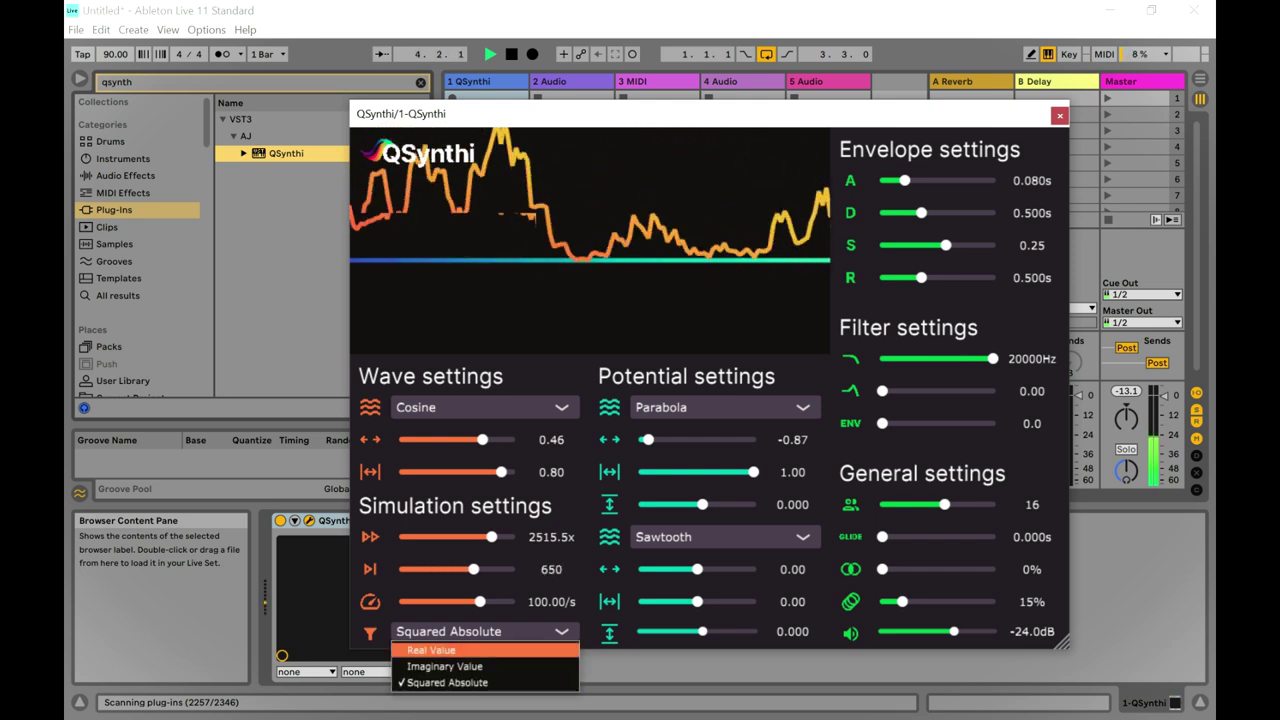
click(445, 666)
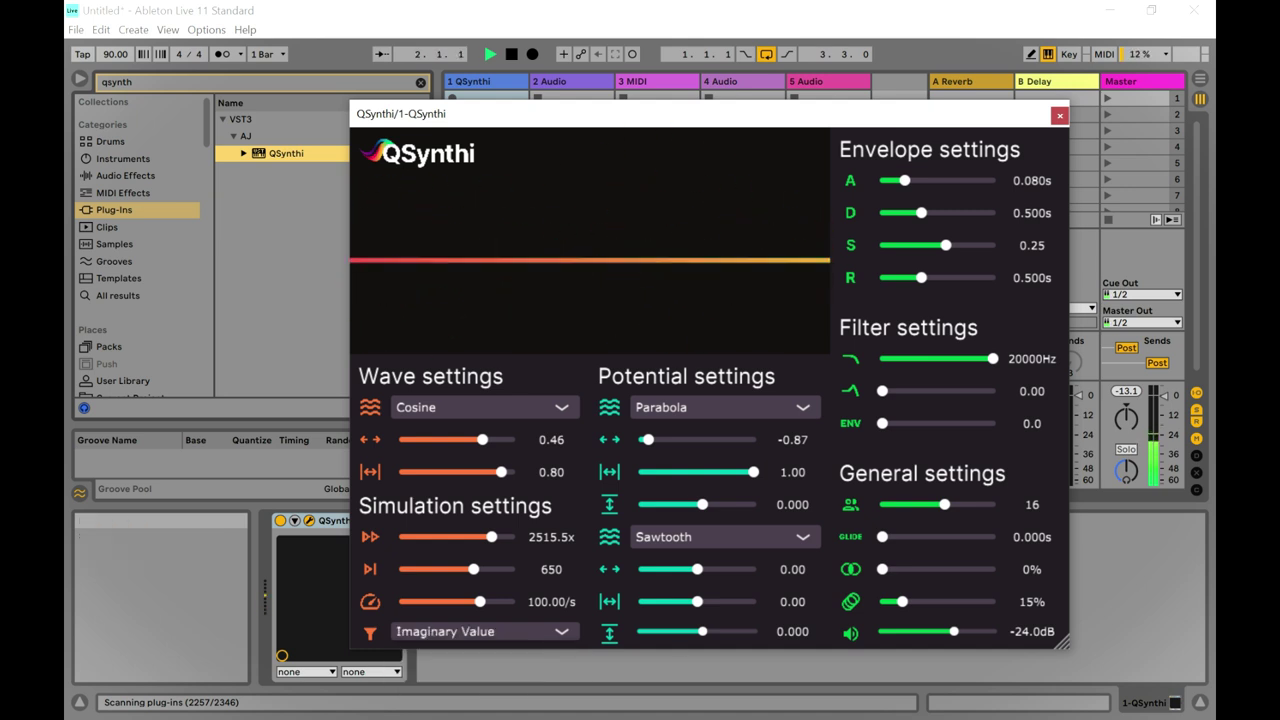
Set the second potential's offset to 0.33 and width to 0.44, and raise the general setting below Glide to 19%.
drag(697, 601, 716, 569)
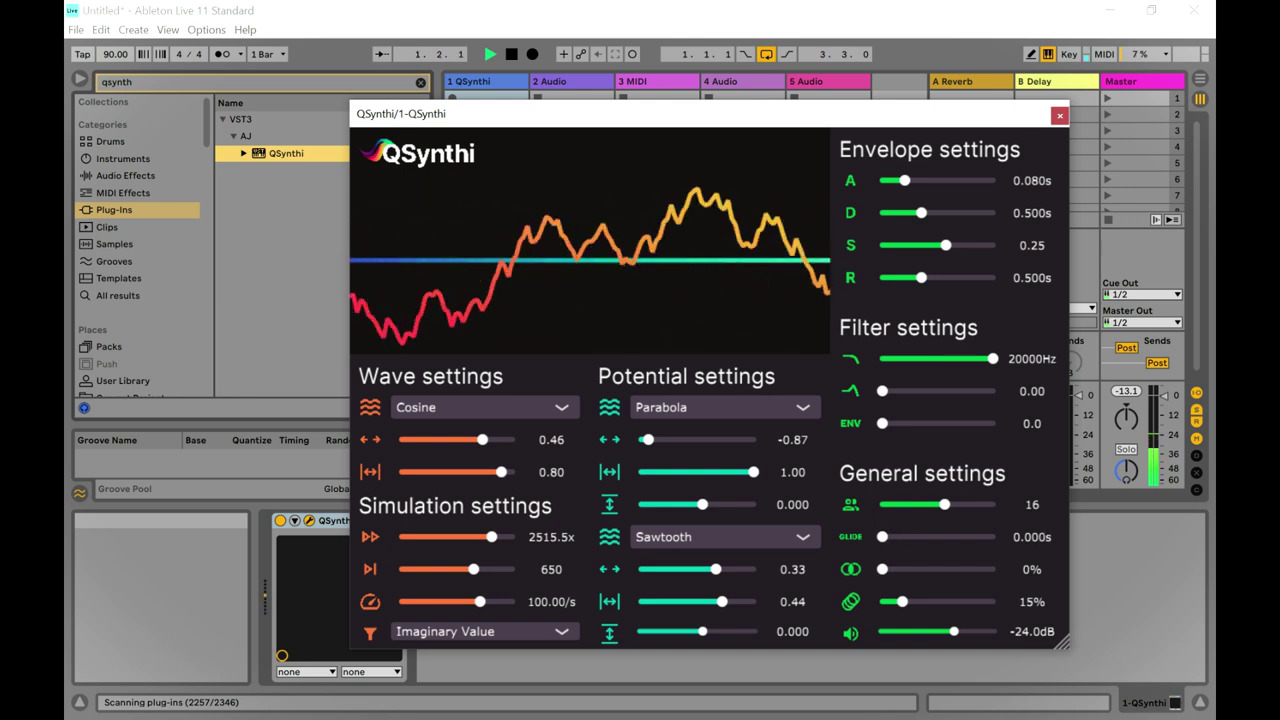
drag(882, 569, 947, 569)
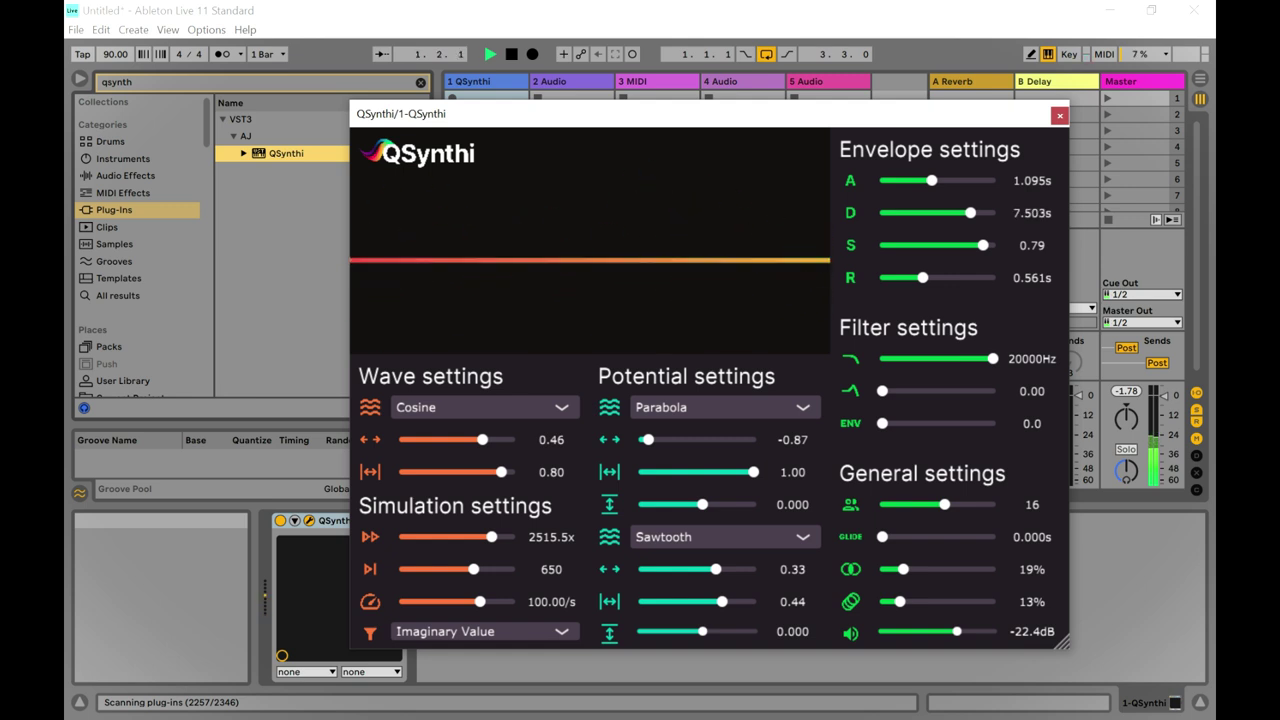
Set the first potential to Barrier and the second potential to Square.
click(724, 407)
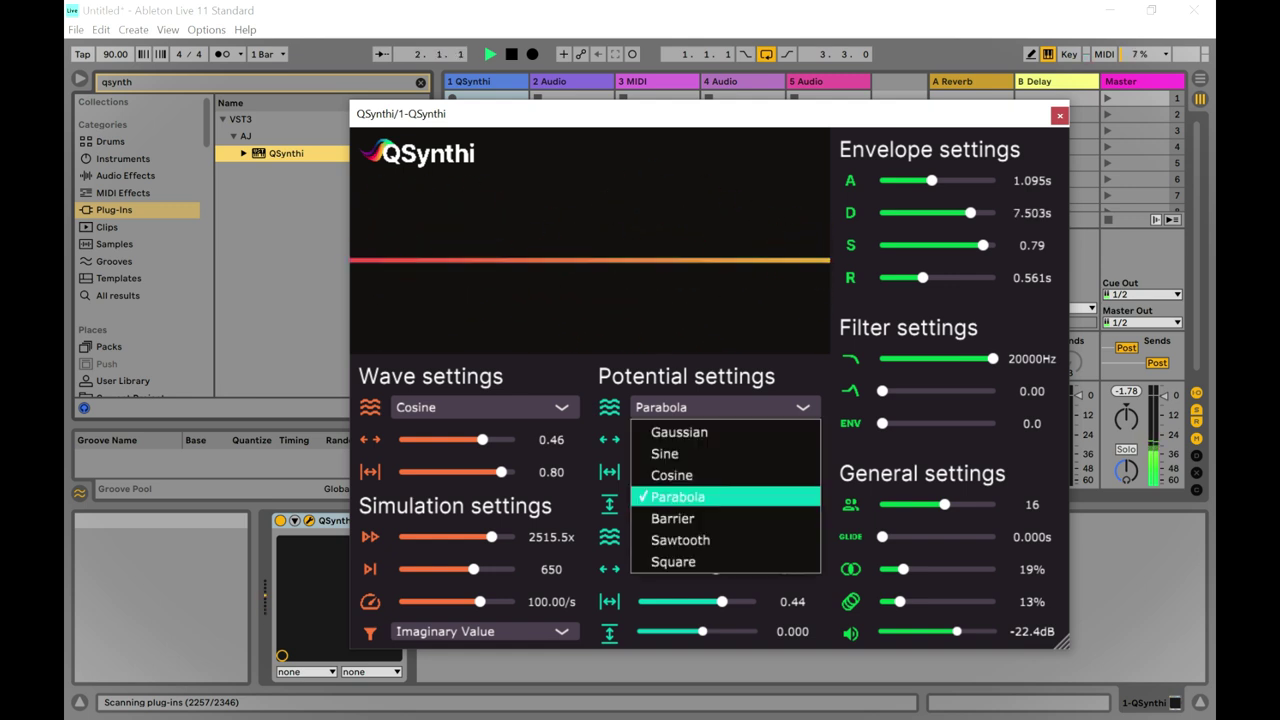
click(724, 518)
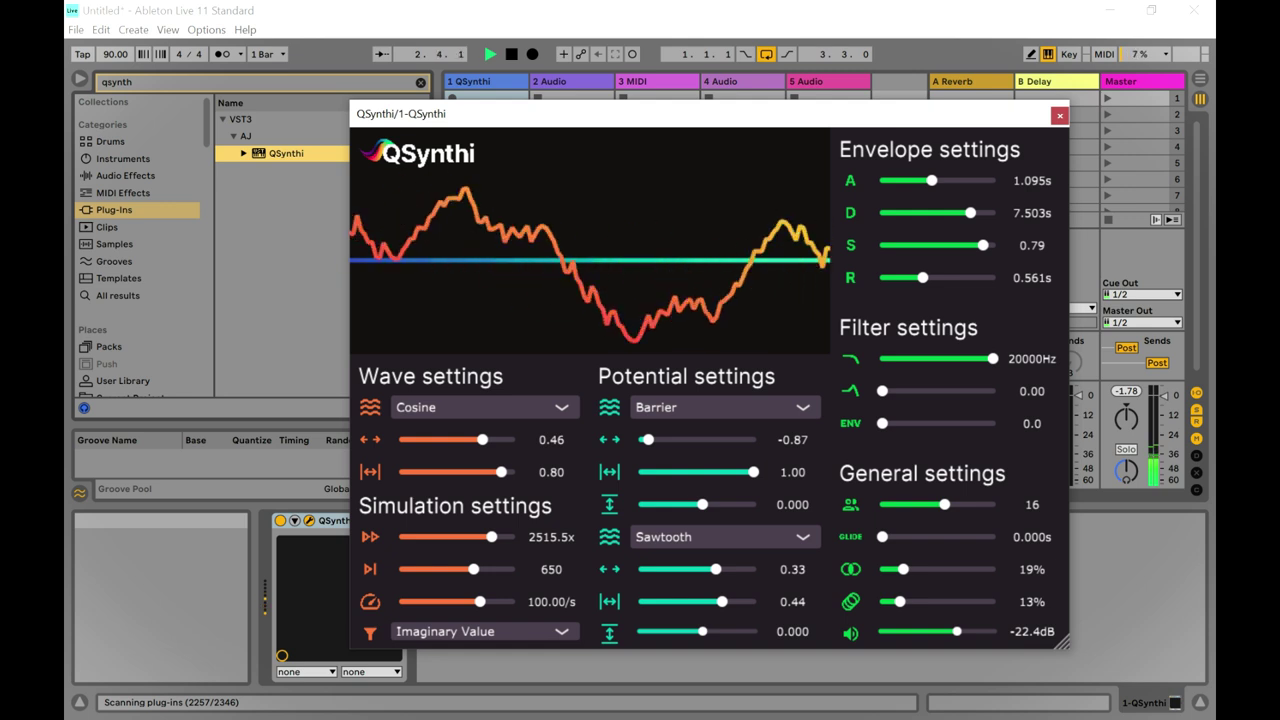
click(724, 537)
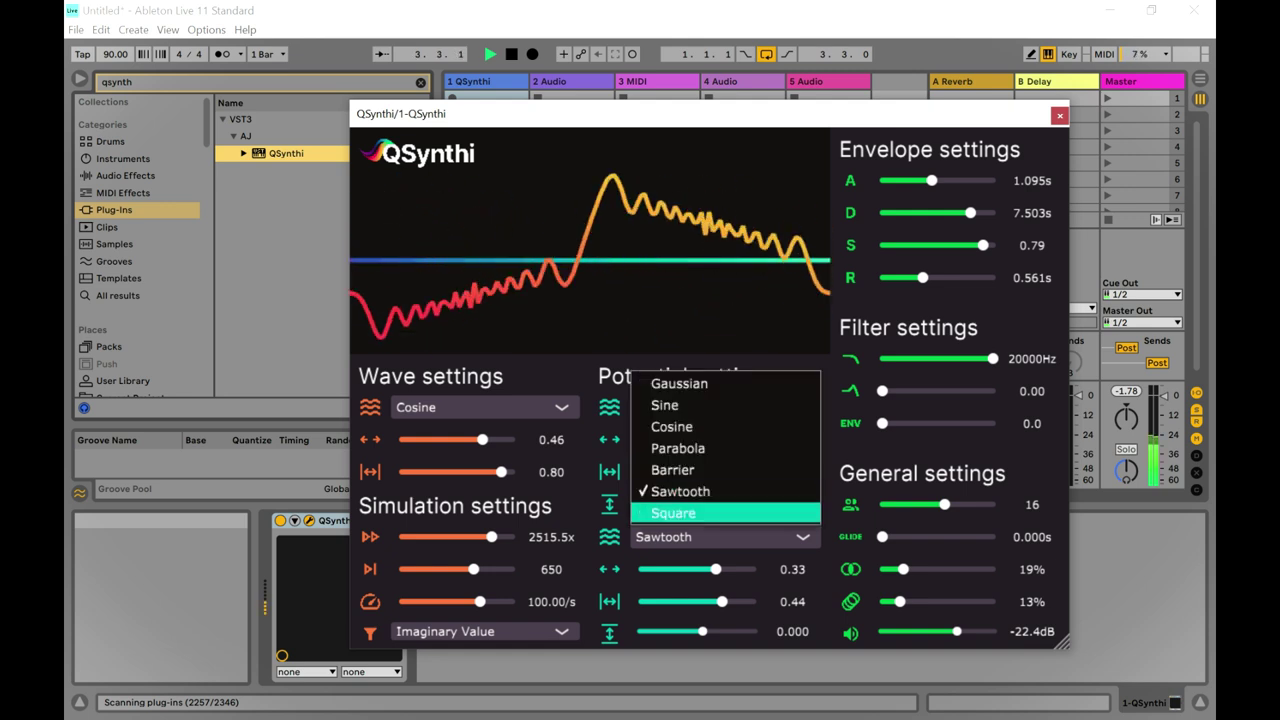
click(672, 512)
Try Sawtooth and Square as the shape of the first potential.
click(720, 407)
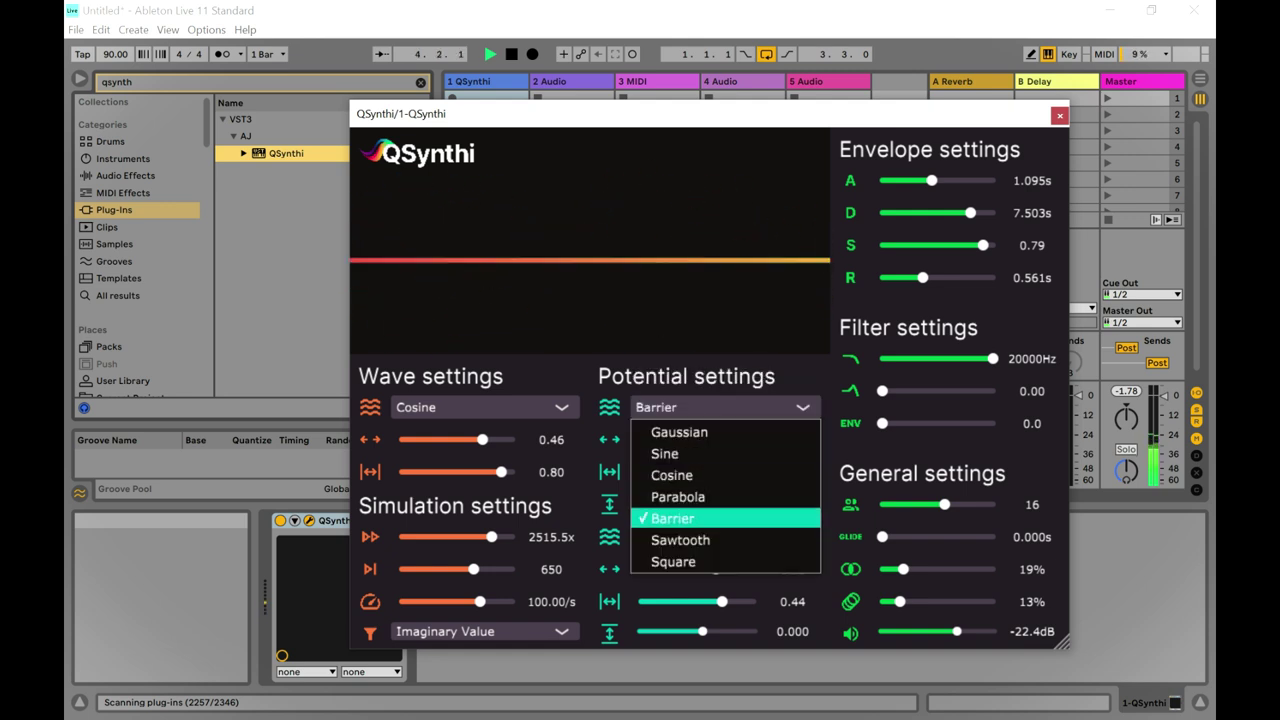
click(680, 540)
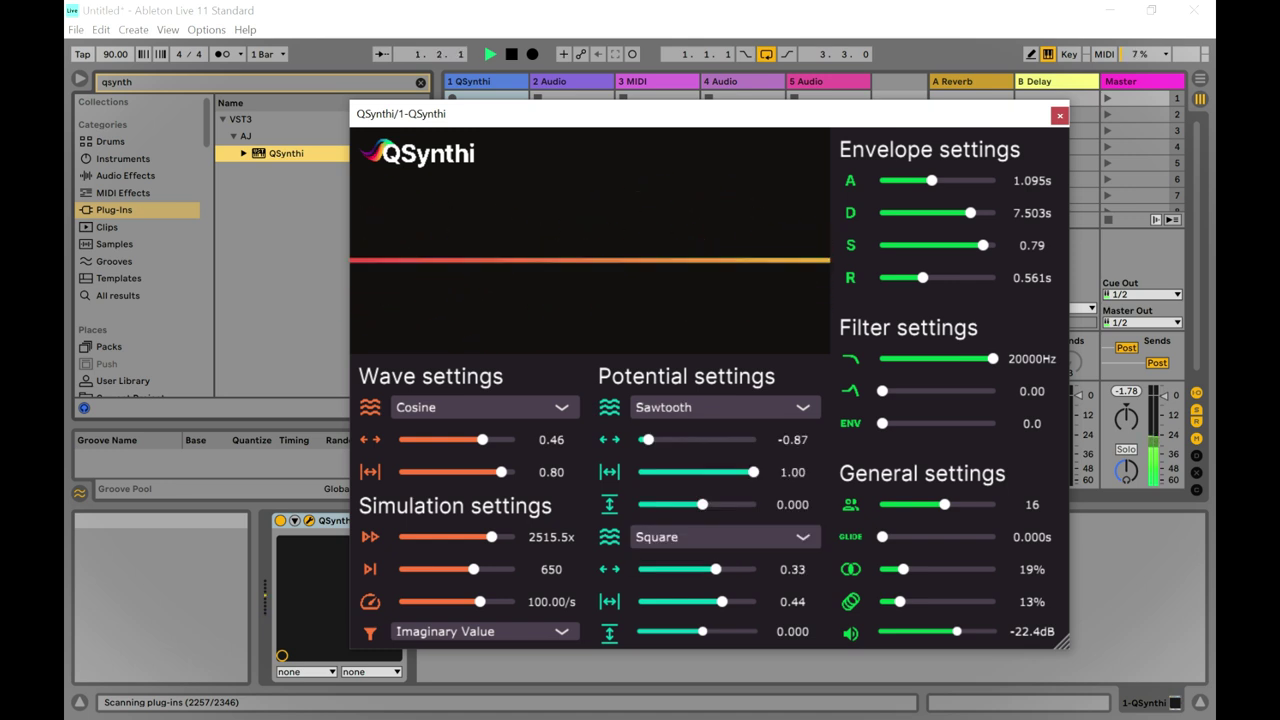
click(720, 407)
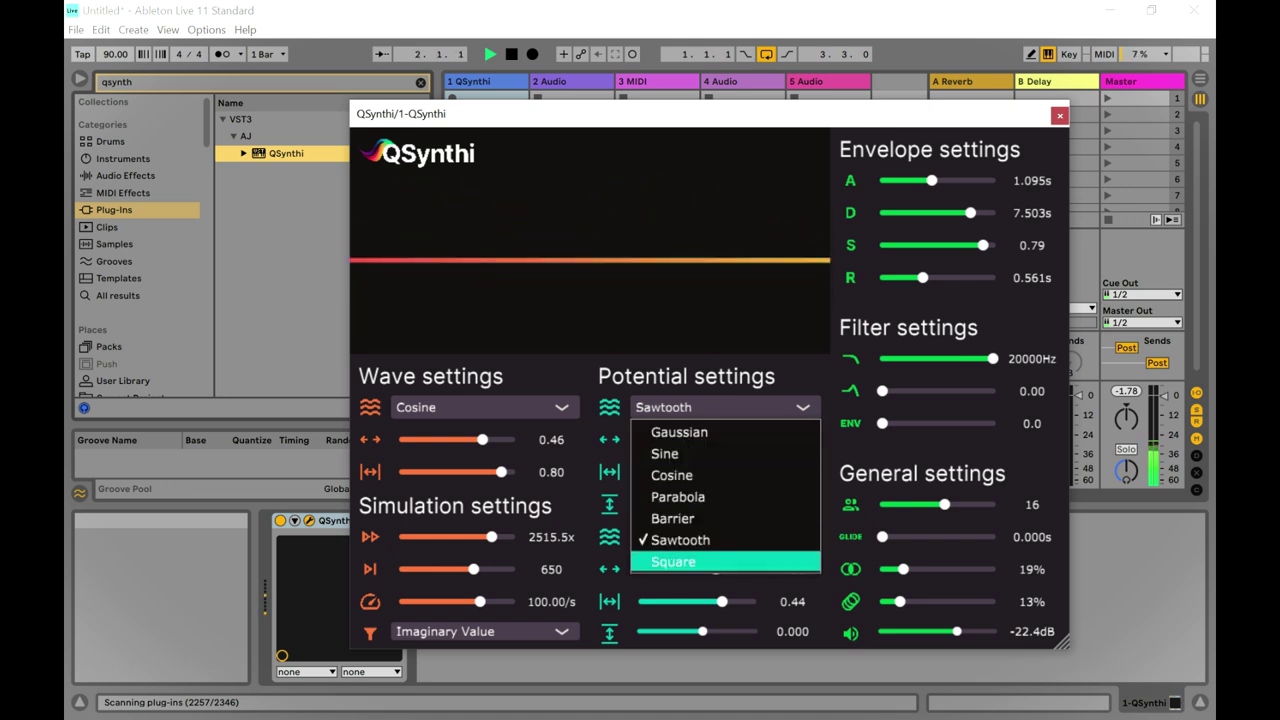
click(672, 560)
Set both the first potential and the wave shape to Gaussian.
click(720, 407)
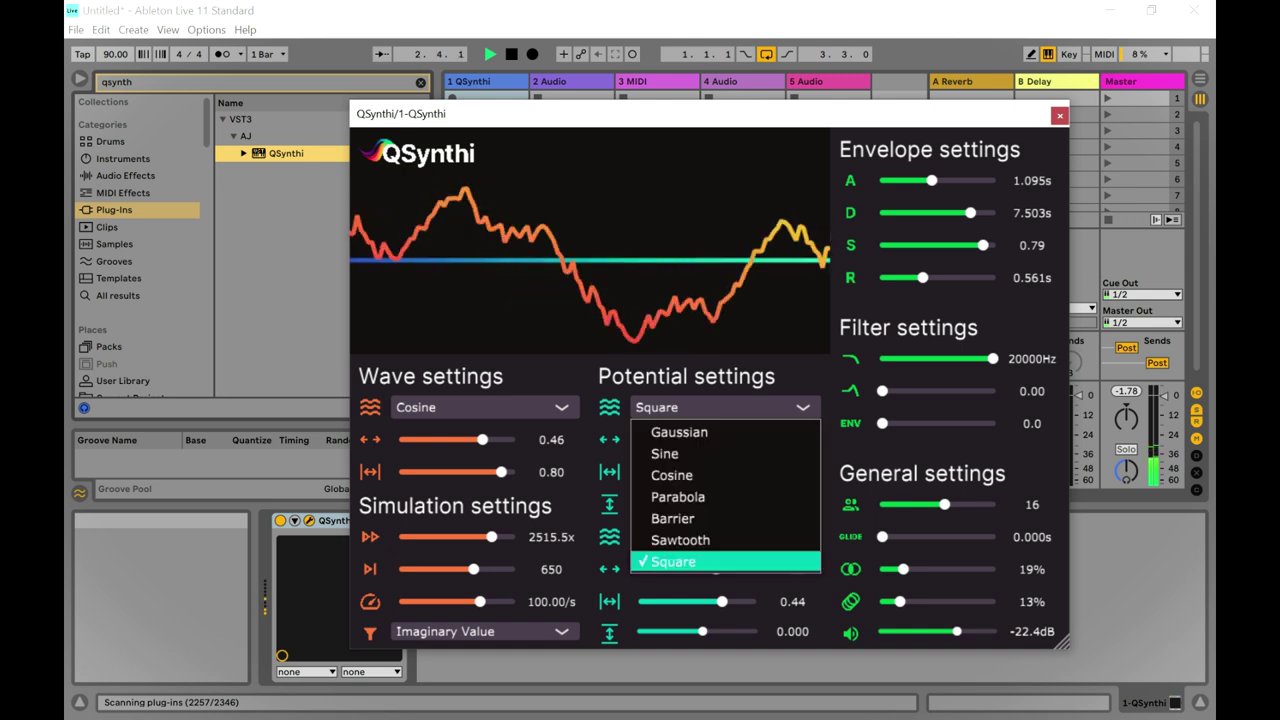
click(680, 432)
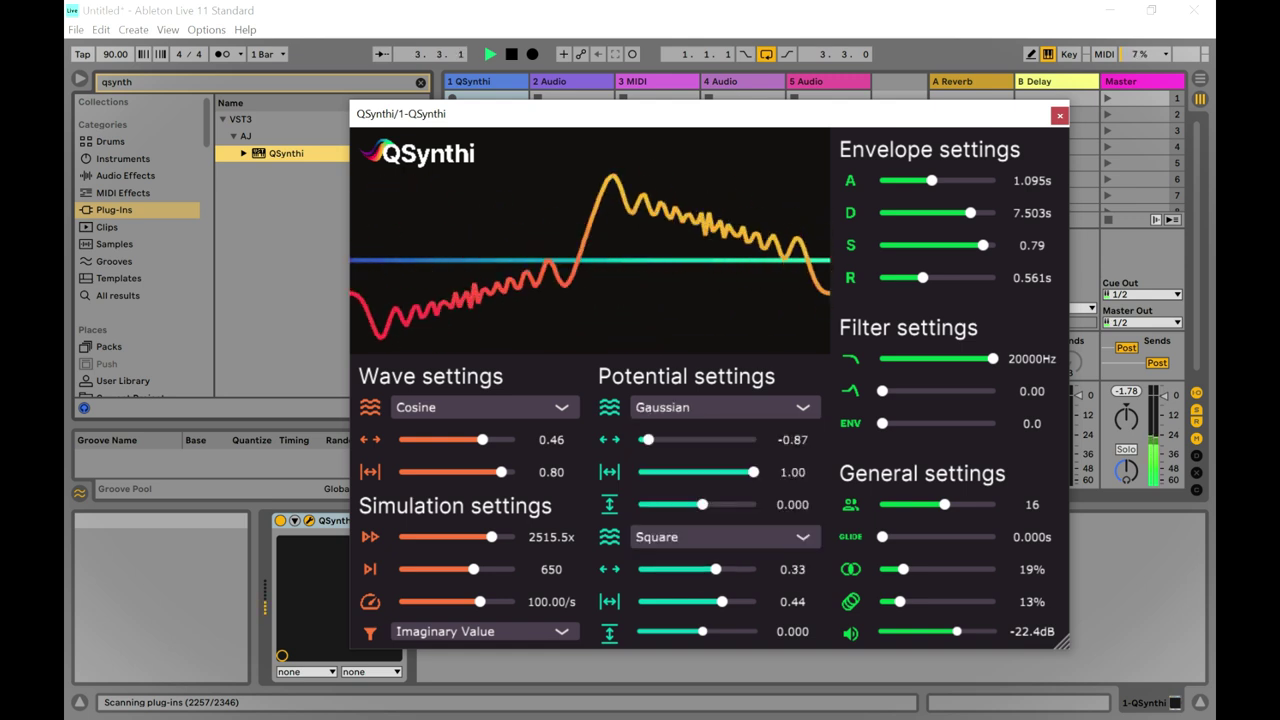
click(480, 407)
click(440, 432)
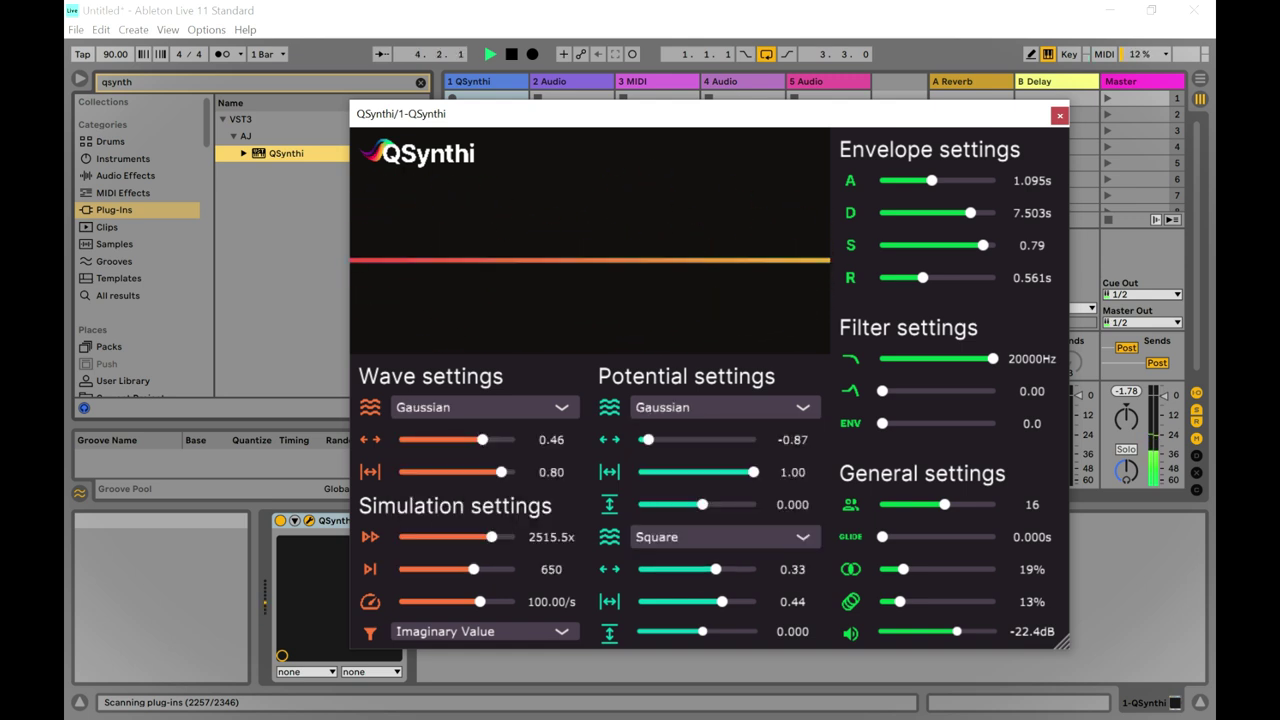